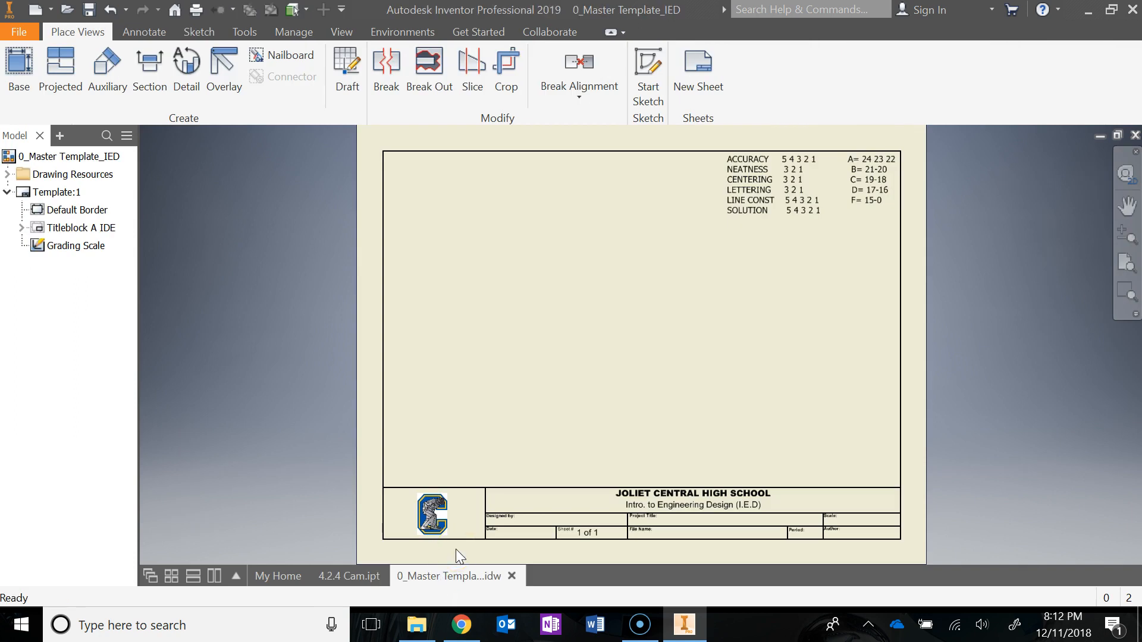
Save the master template drawing under the name 4.2.4 in the Downloads folder
left_click(18, 31)
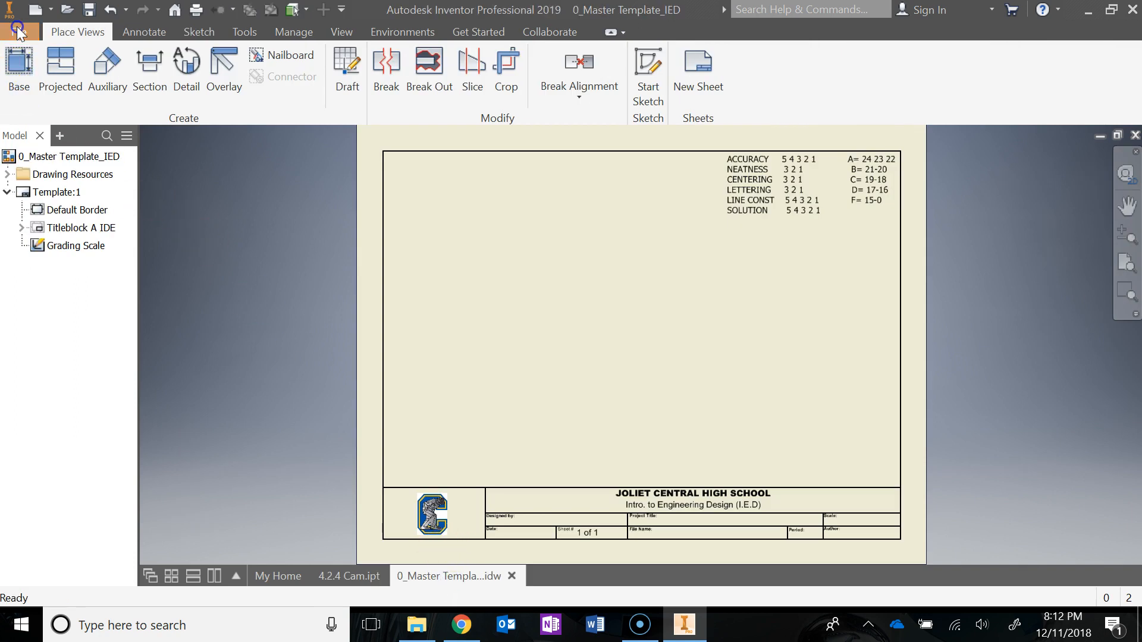
left_click(66, 217)
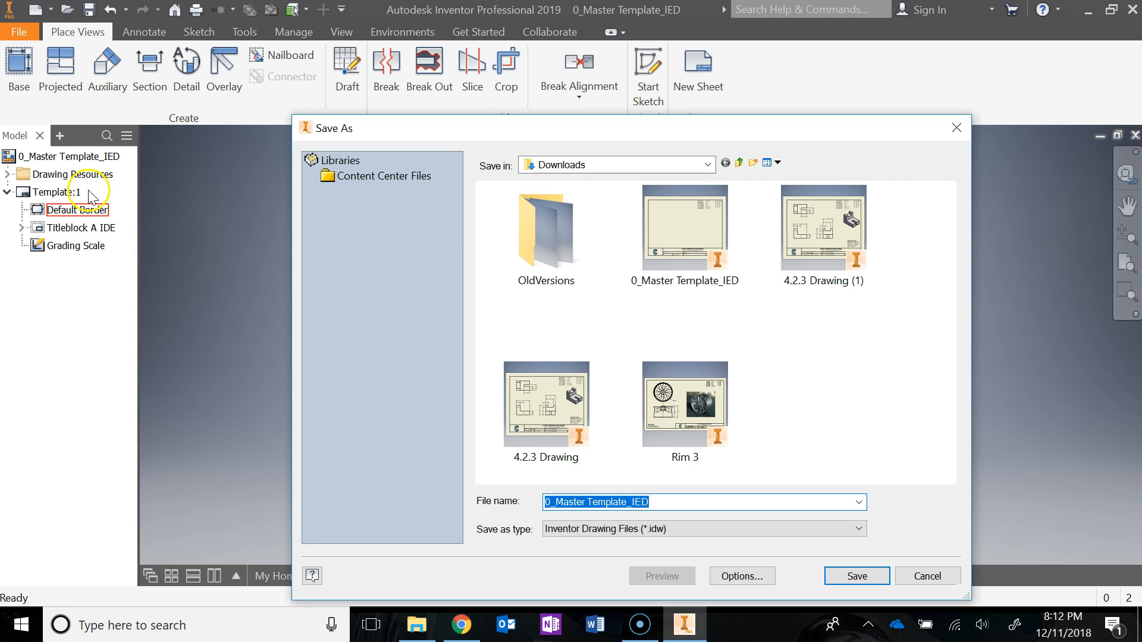
left_click(633, 169)
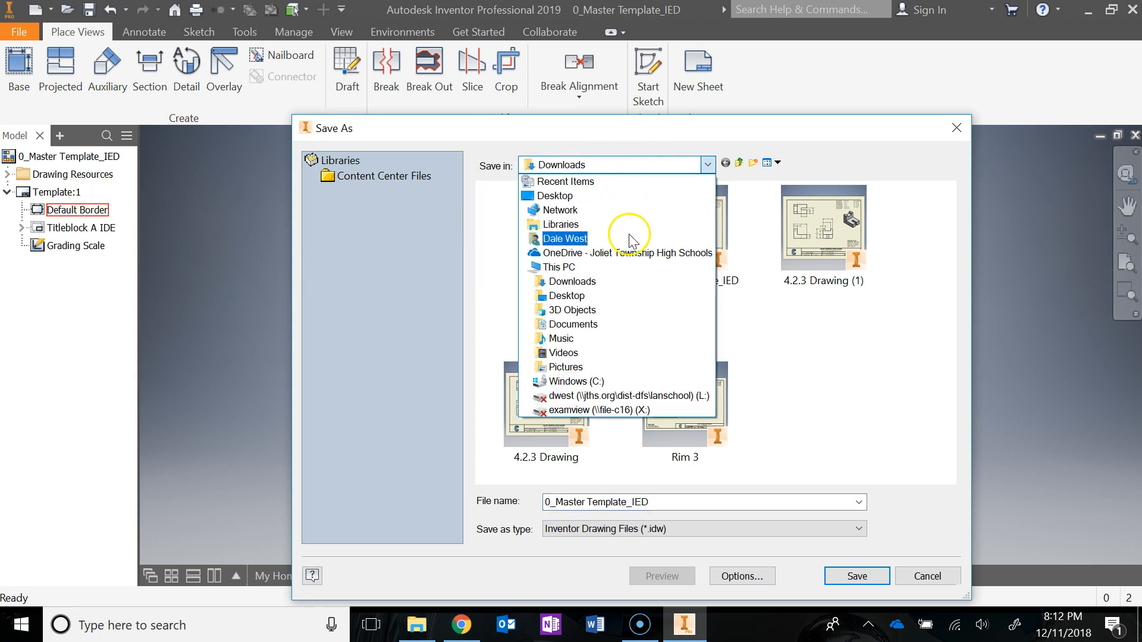
left_click(597, 267)
scroll(637, 315, "down", 1)
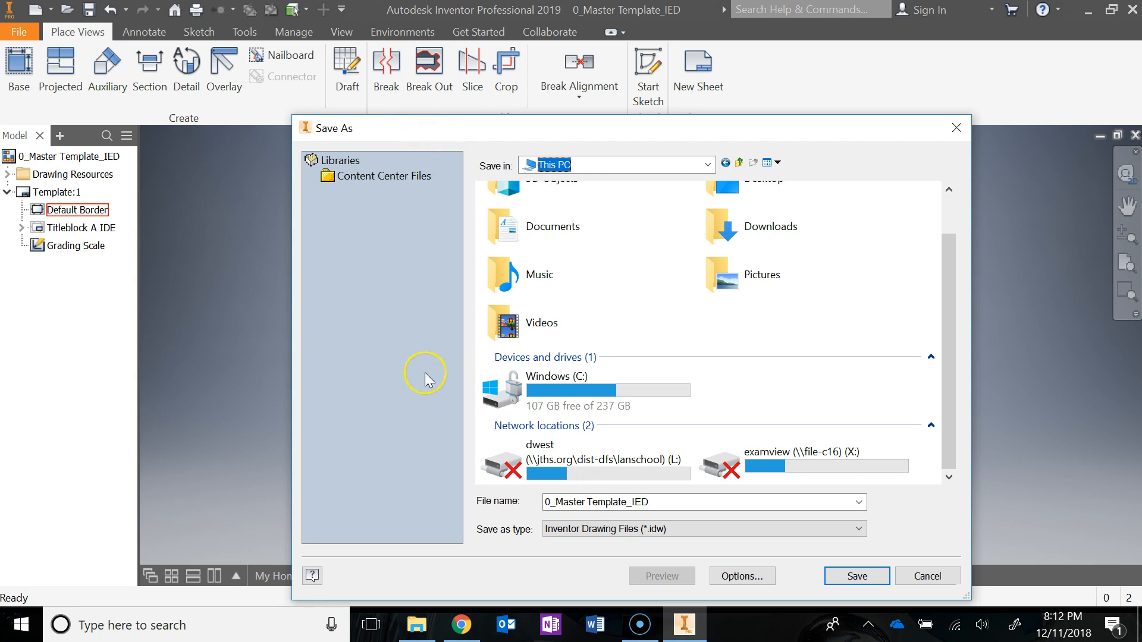
left_click(653, 502)
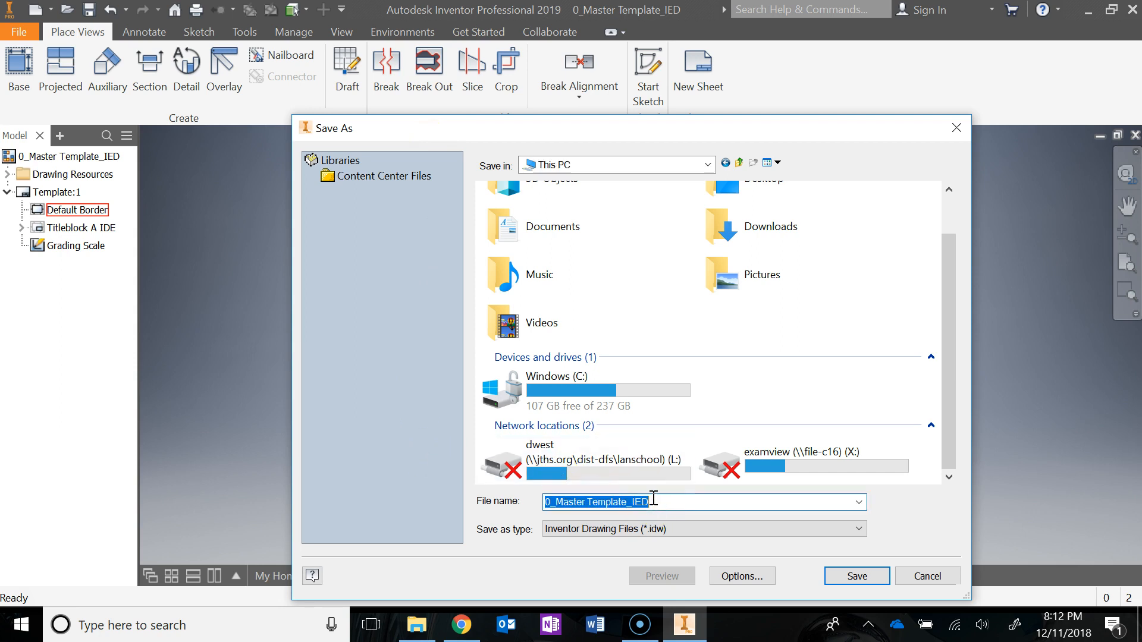
type("4.2.4")
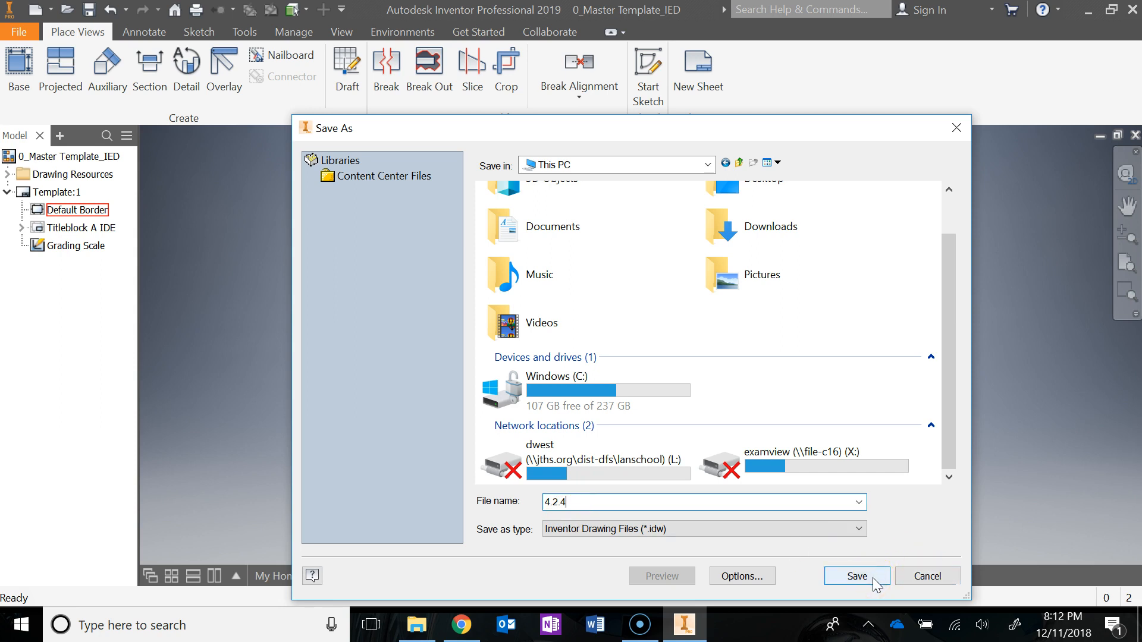
left_click_drag(950, 324, 966, 252)
left_click(823, 273)
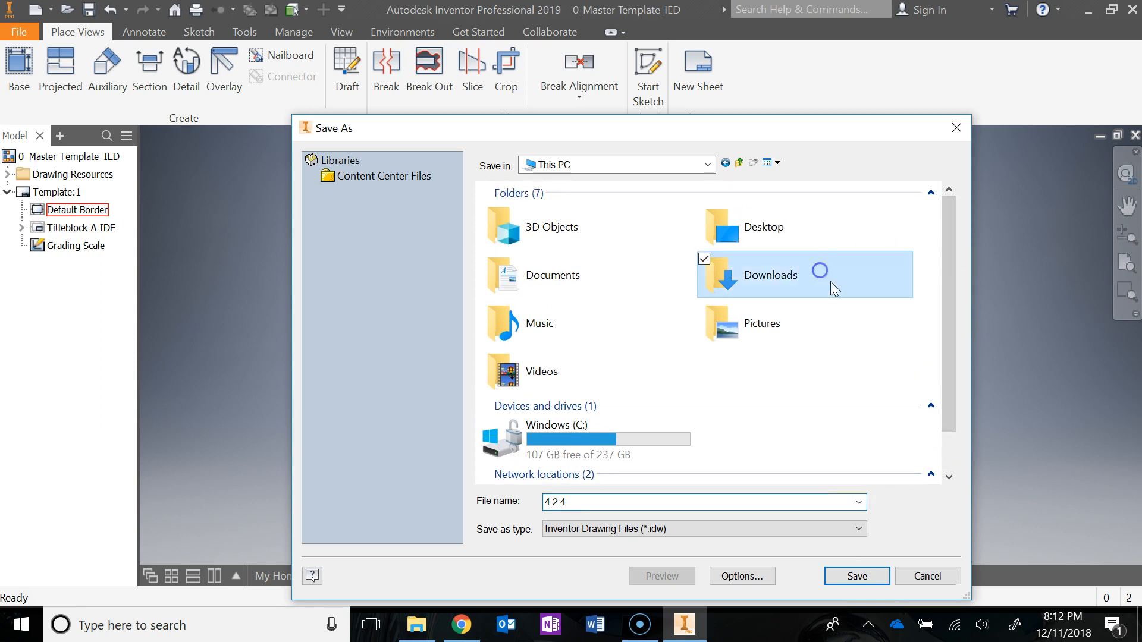
left_click(857, 576)
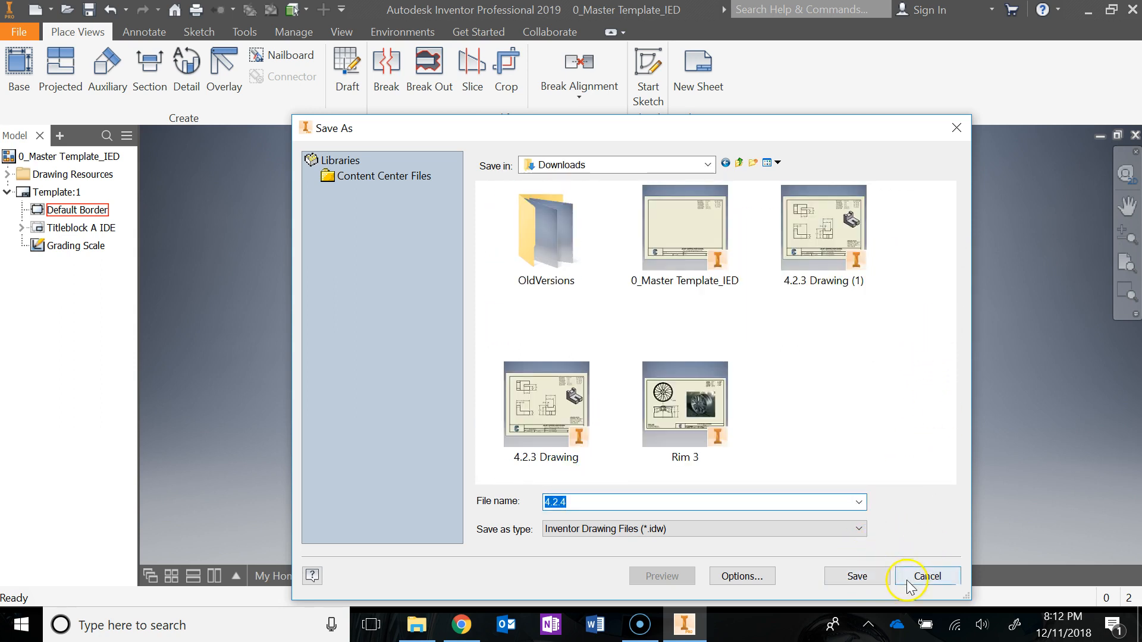
left_click(857, 582)
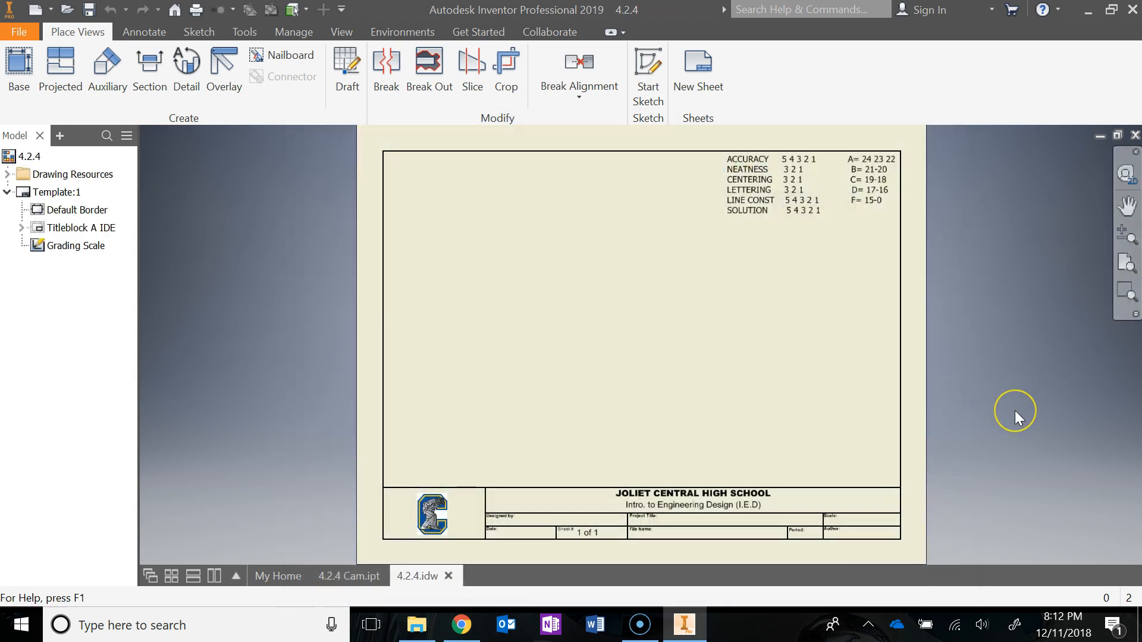
Place a 1:1 front base view of 4.2.4 Cam.ipt with a projected side view and an isometric view
left_click(582, 283)
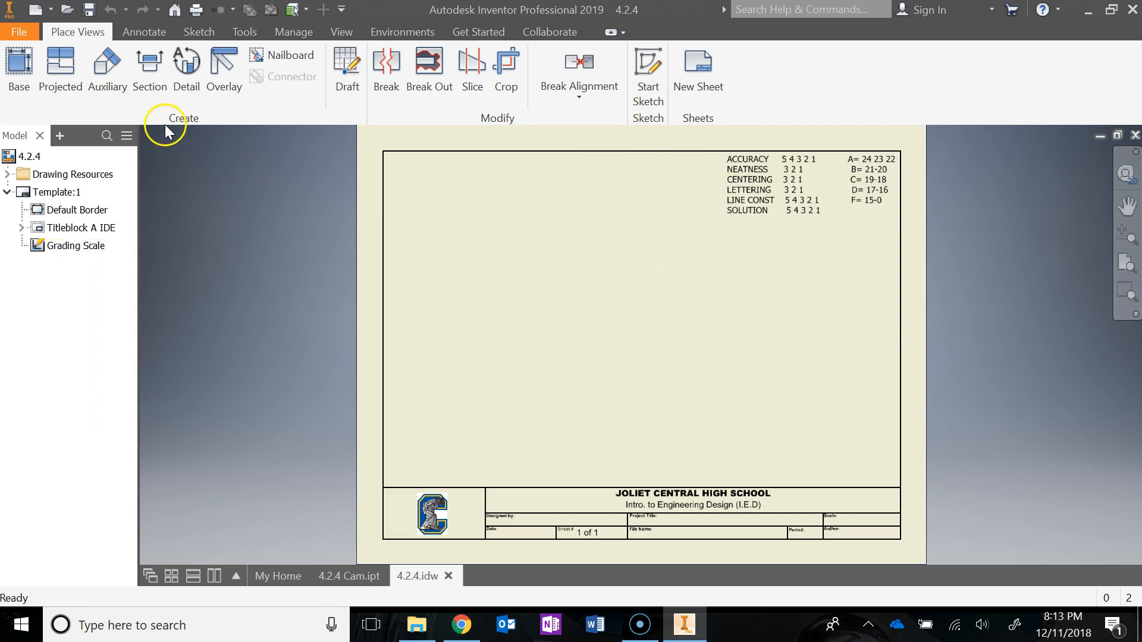
left_click(21, 68)
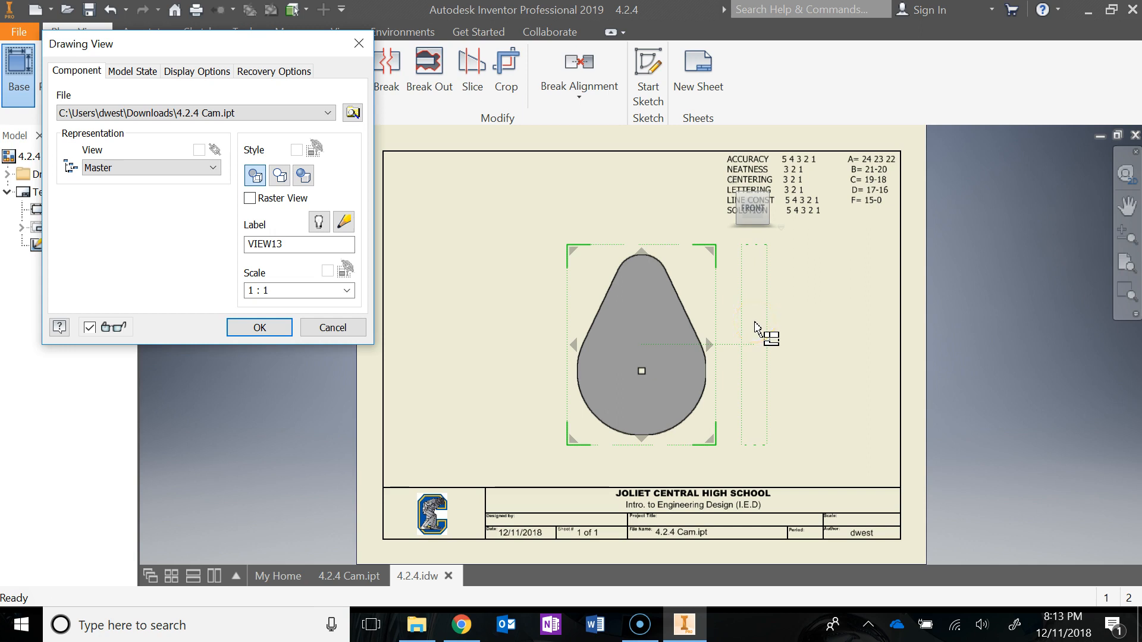
left_click(754, 324)
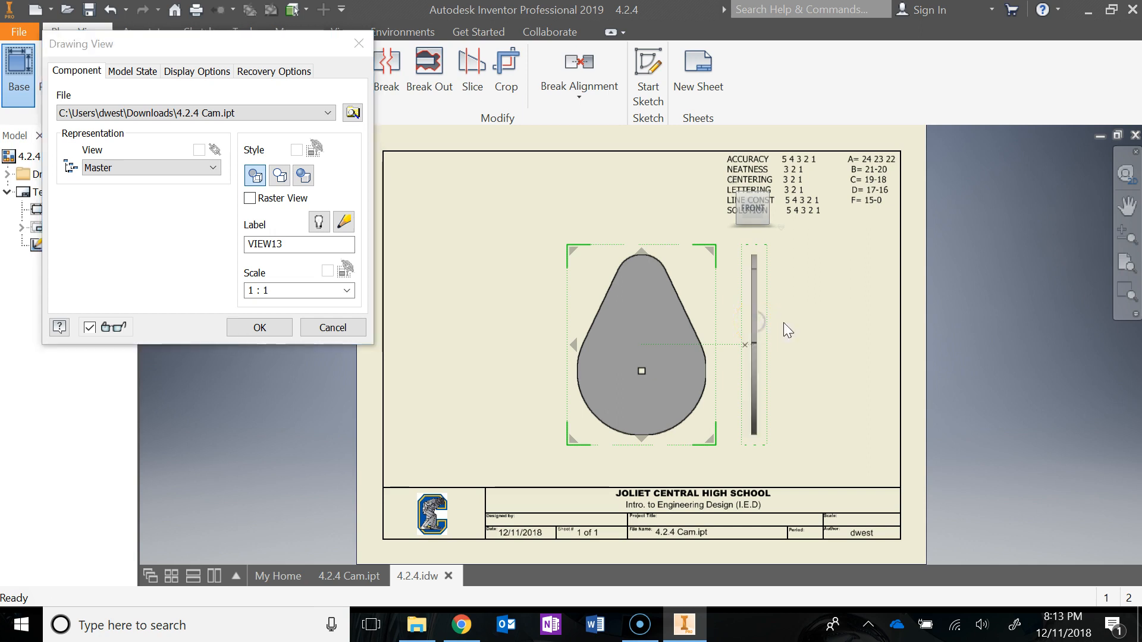
left_click(911, 235)
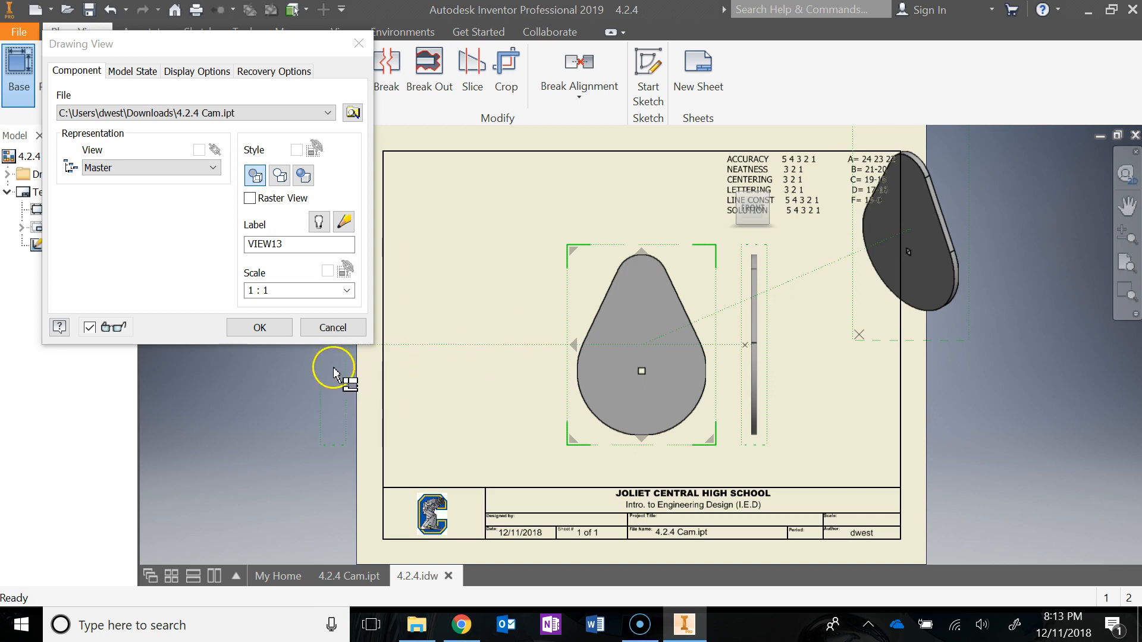
left_click(284, 328)
Rearrange the views inside the border, with the front and side views moved left and the isometric view below the grading scale
left_click_drag(720, 313, 576, 289)
left_click_drag(776, 306, 635, 306)
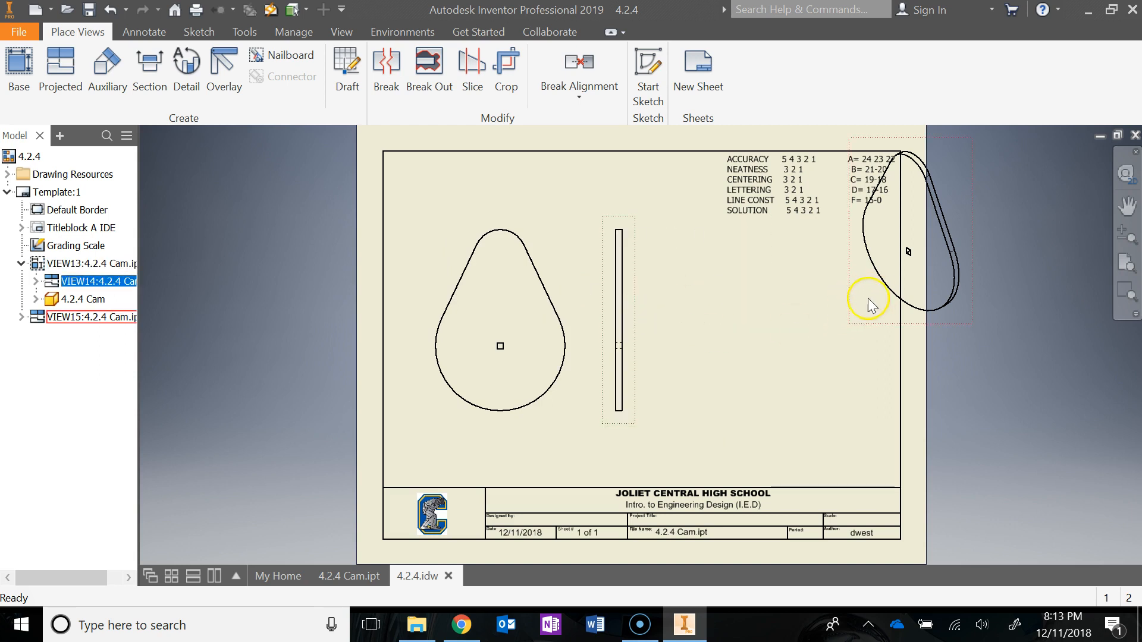
left_click_drag(859, 323, 757, 419)
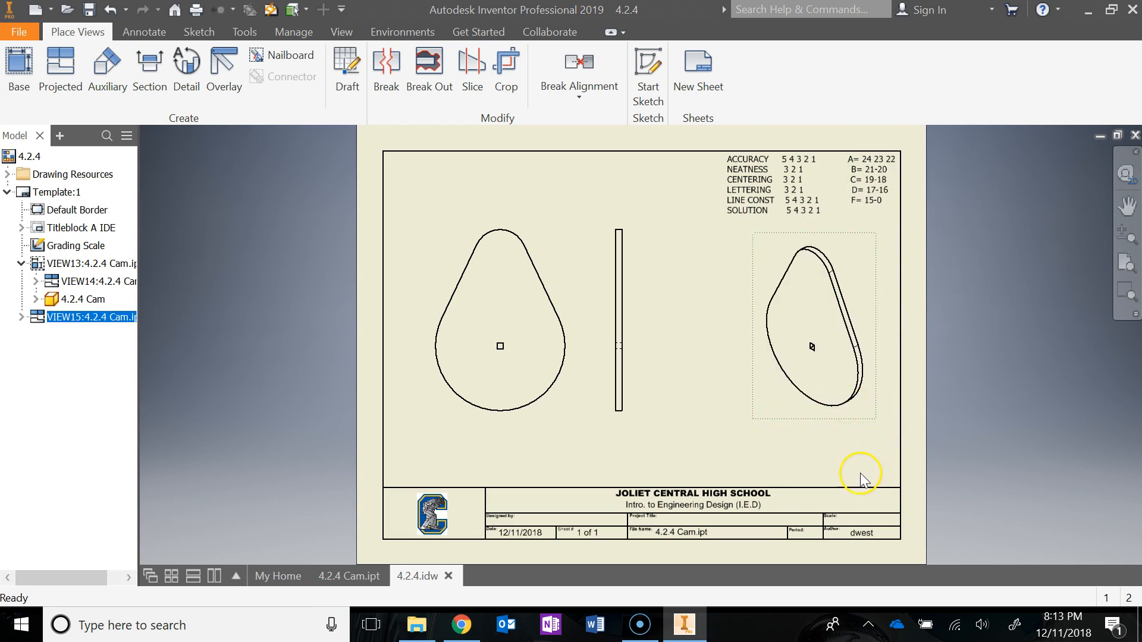
Set the isometric view of the cam to the shaded display style
double_click(861, 426)
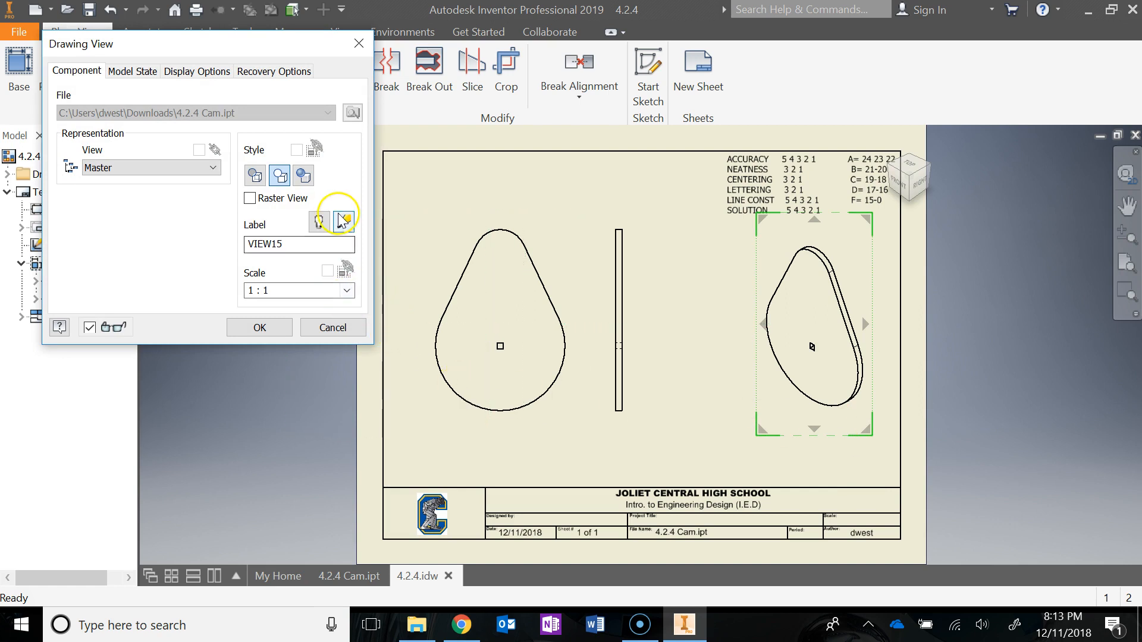
left_click(304, 176)
left_click(259, 327)
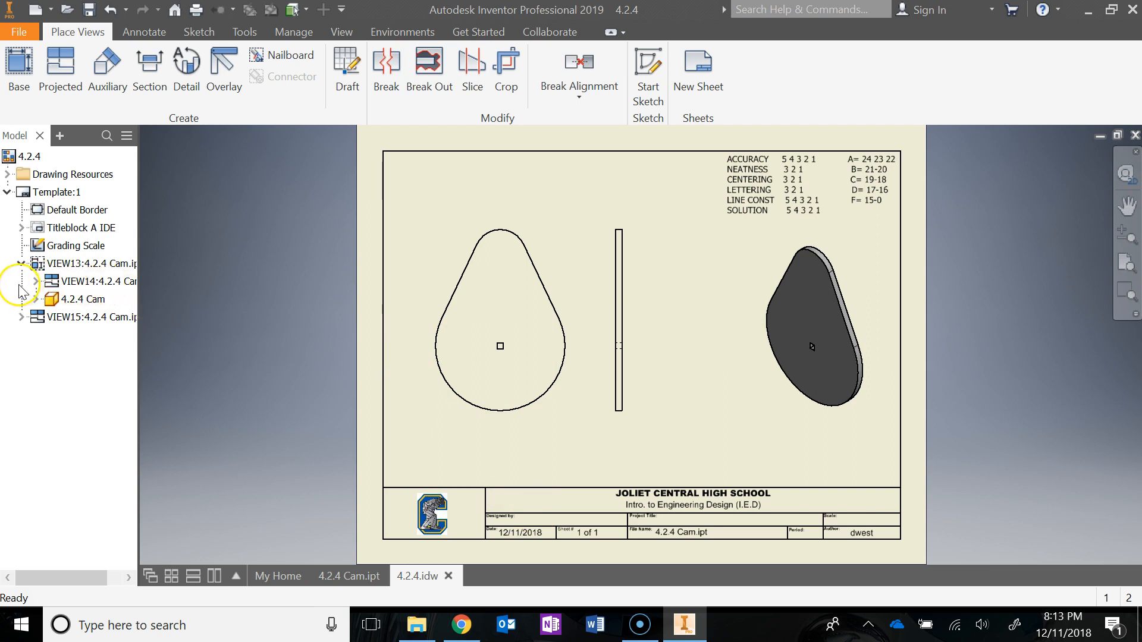
Open the title block's property fields and enter the designer's name in capitals
left_click(21, 263)
left_click(21, 263)
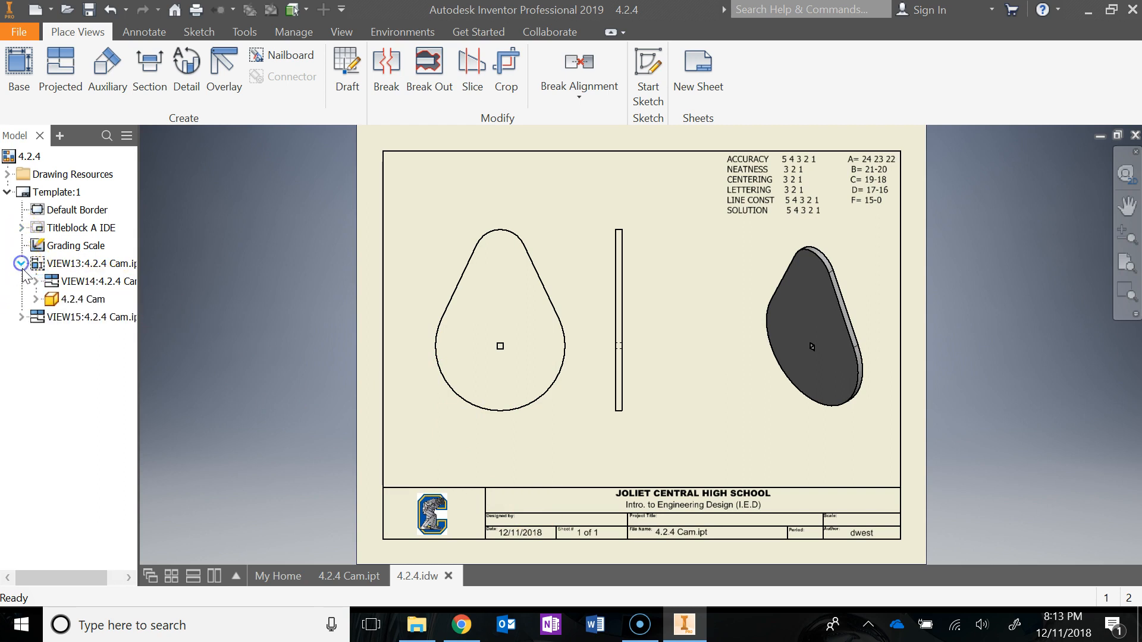
left_click(21, 228)
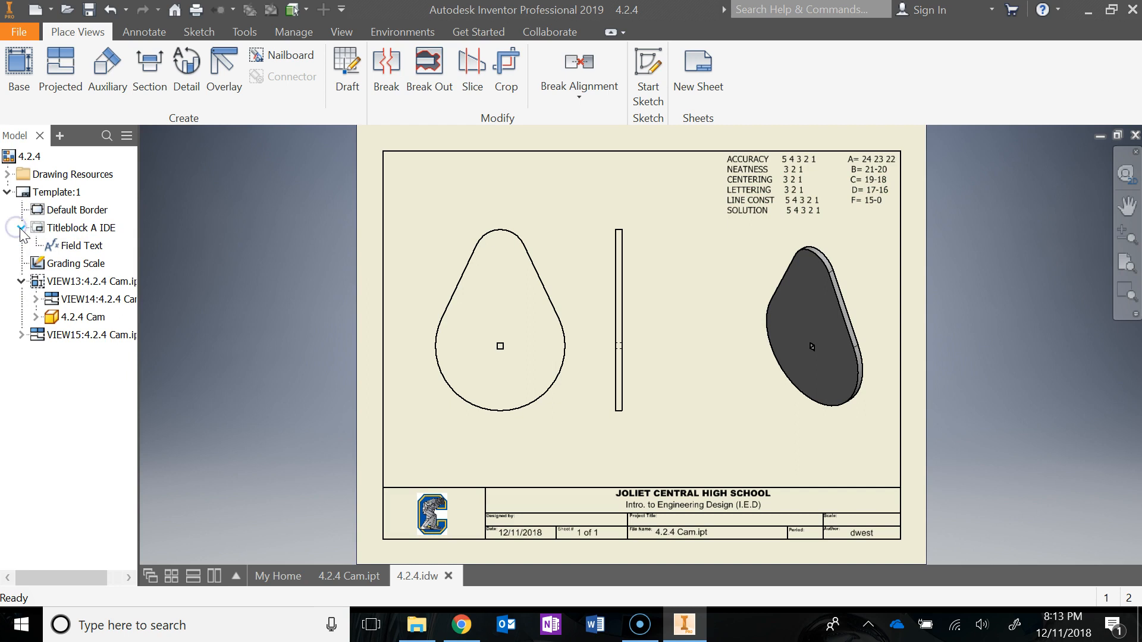
double_click(71, 246)
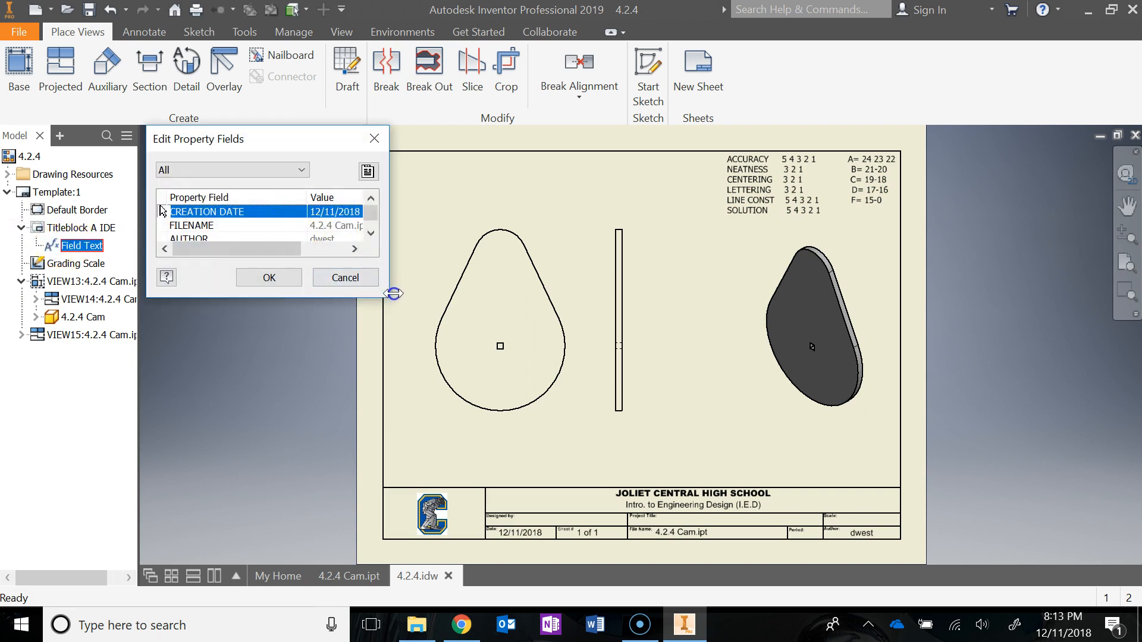
left_click_drag(393, 293, 492, 454)
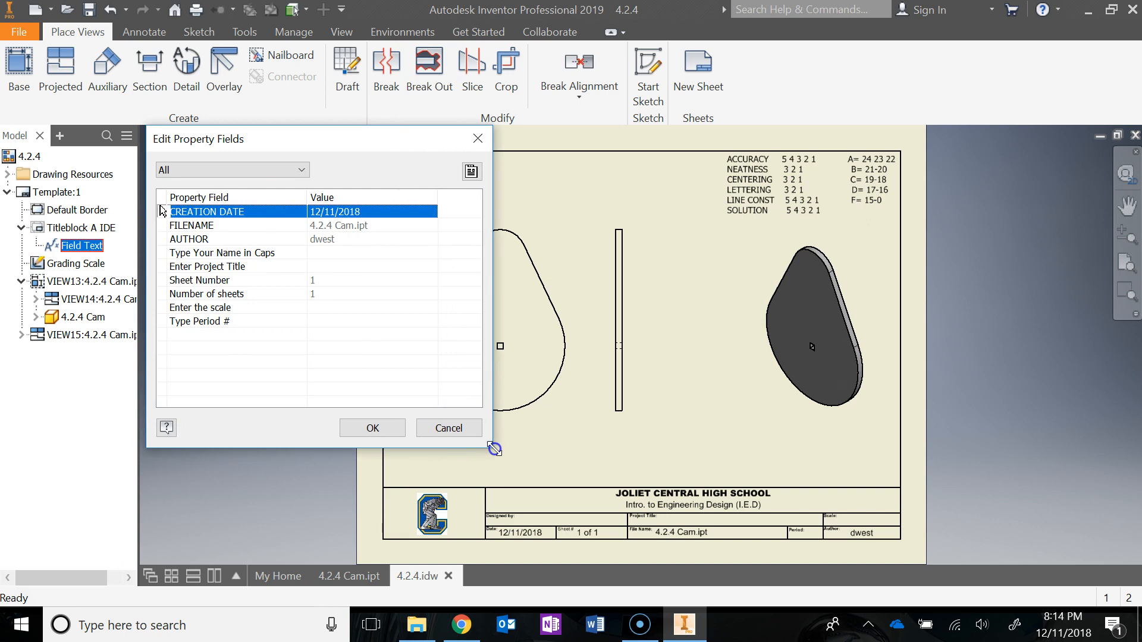
left_click(348, 252)
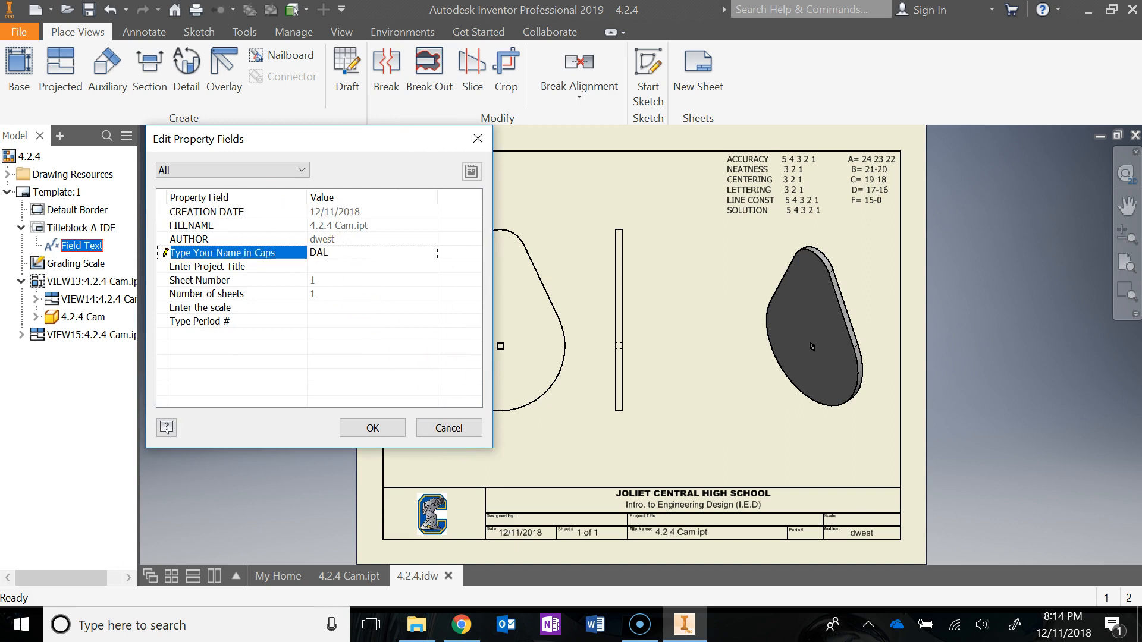
key("Return")
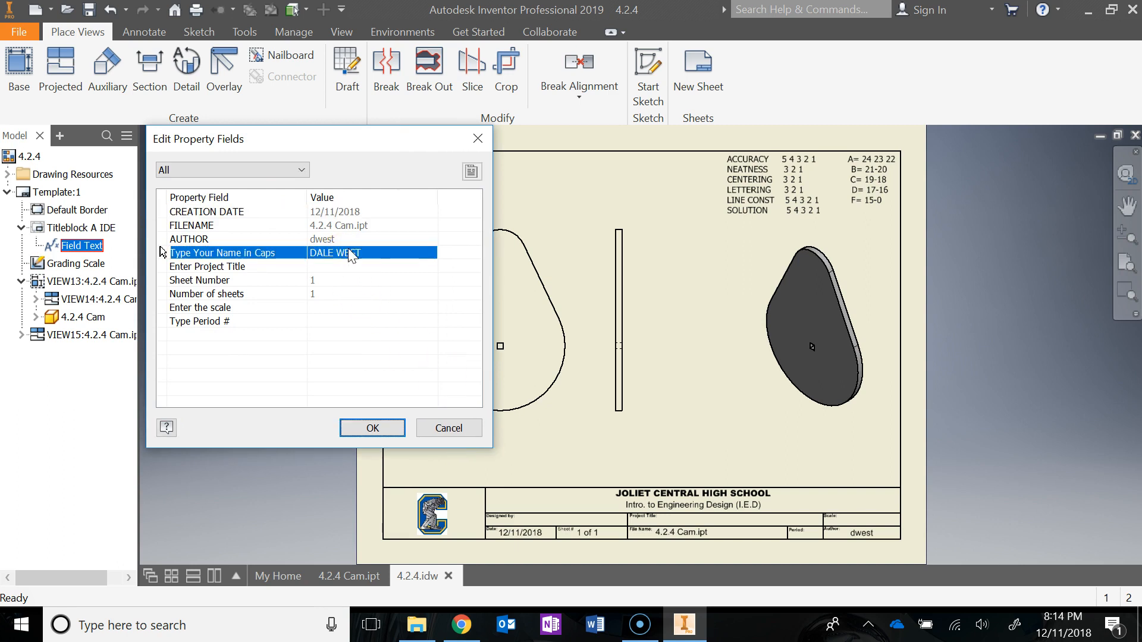
Fill in the title block with project title 4.2.4 CAM, scale 1:1 and period 1
left_click(362, 267)
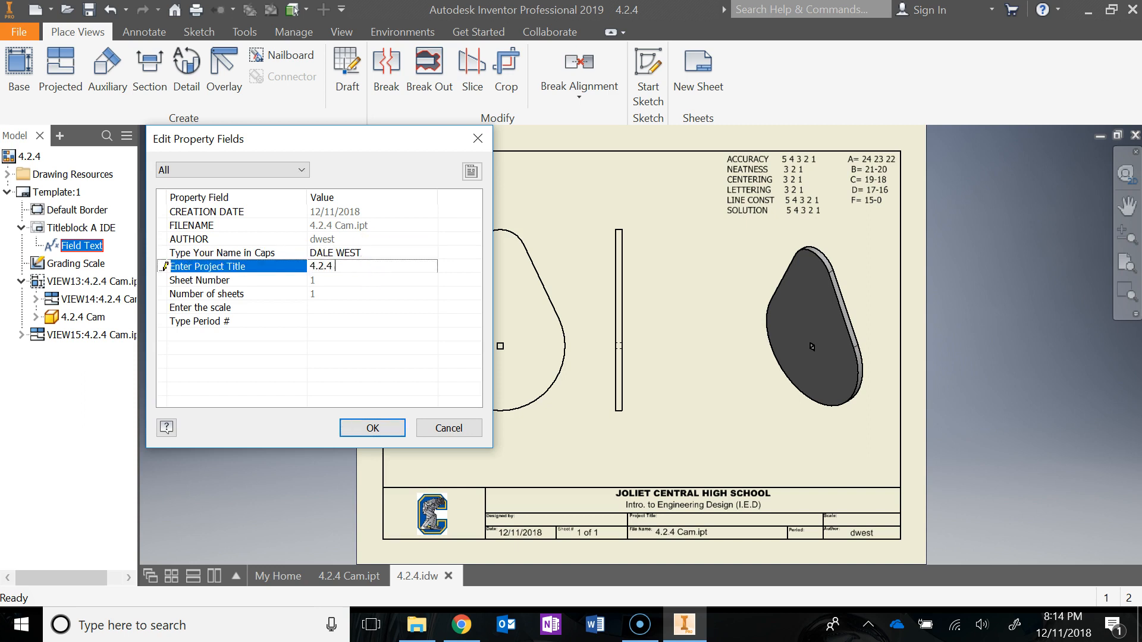
left_click(373, 307)
type("1:1")
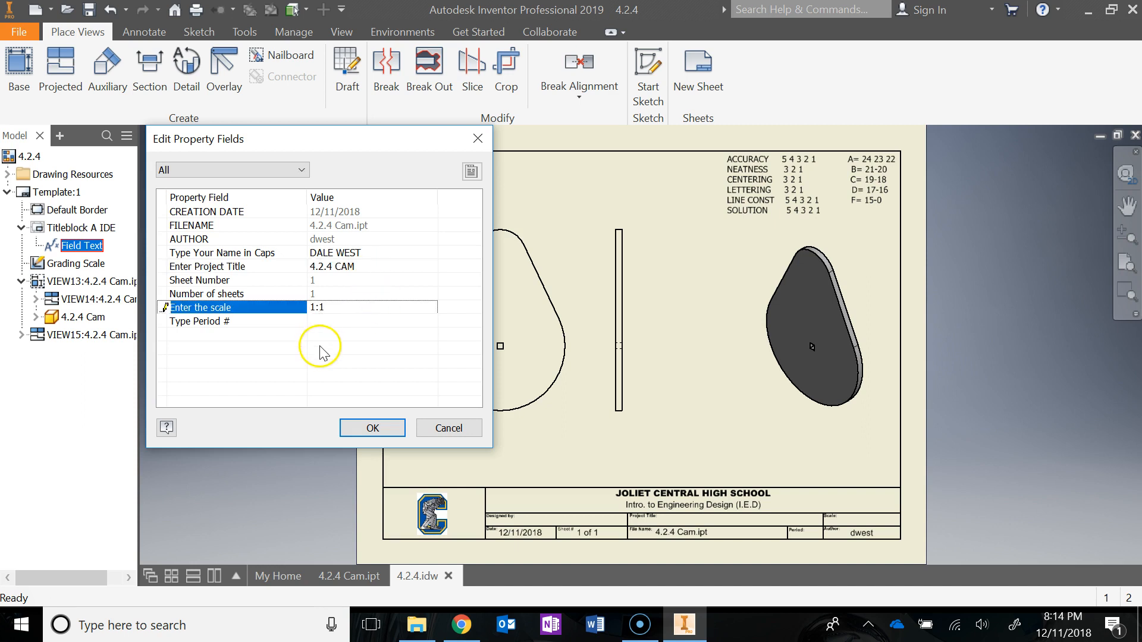
left_click(326, 321)
type("1")
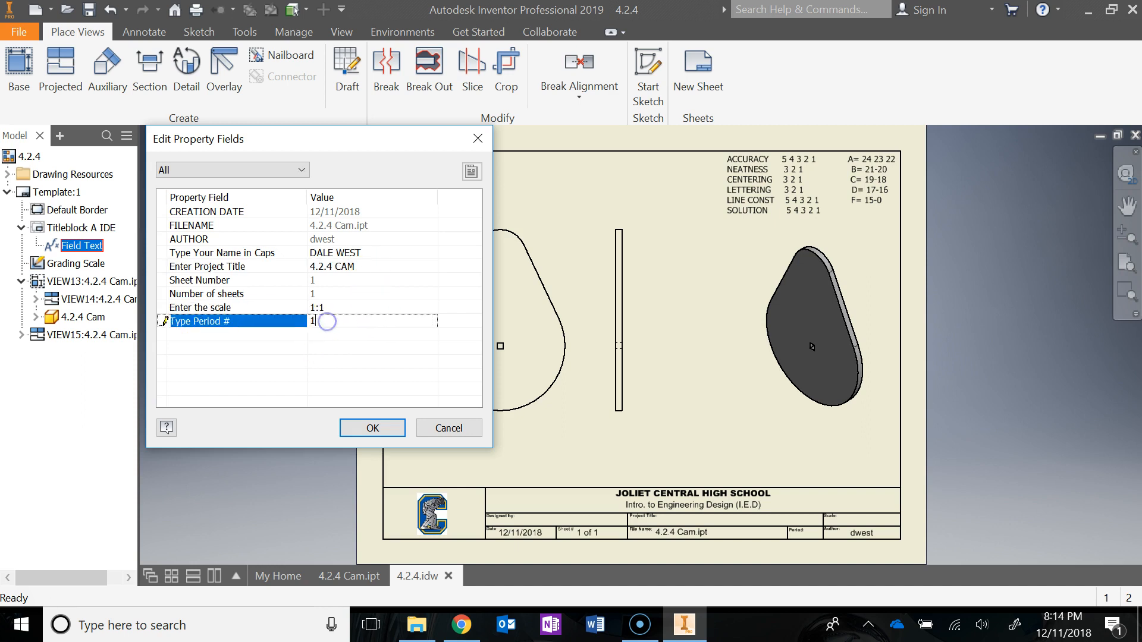
left_click(369, 425)
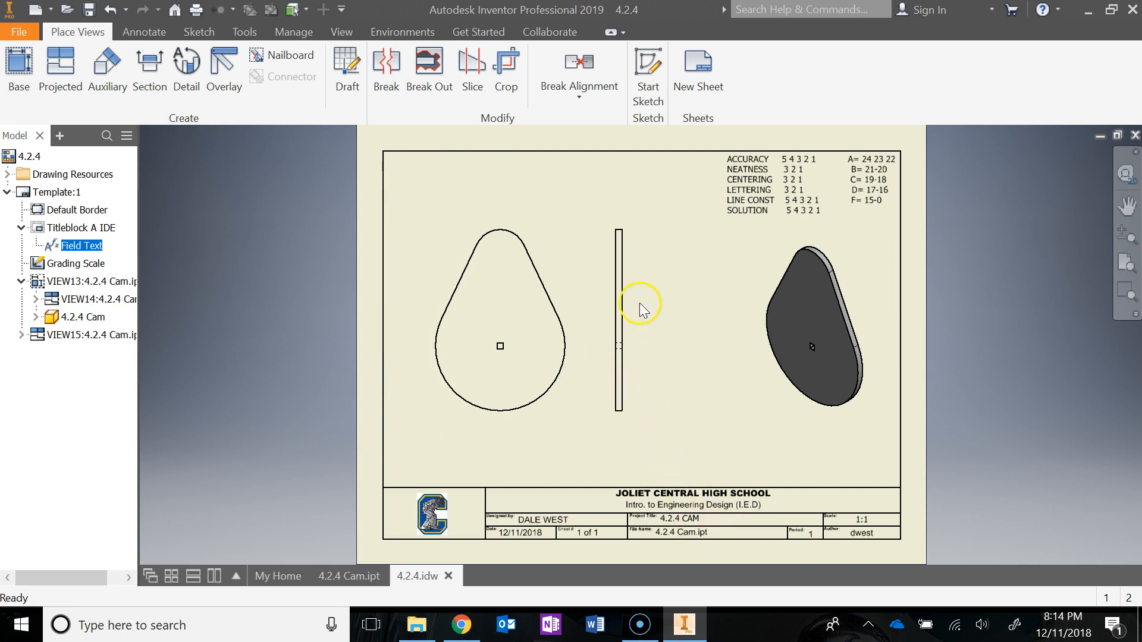
Add center marks to the large lower arc and the small upper arc of the cam's front view
left_click(148, 31)
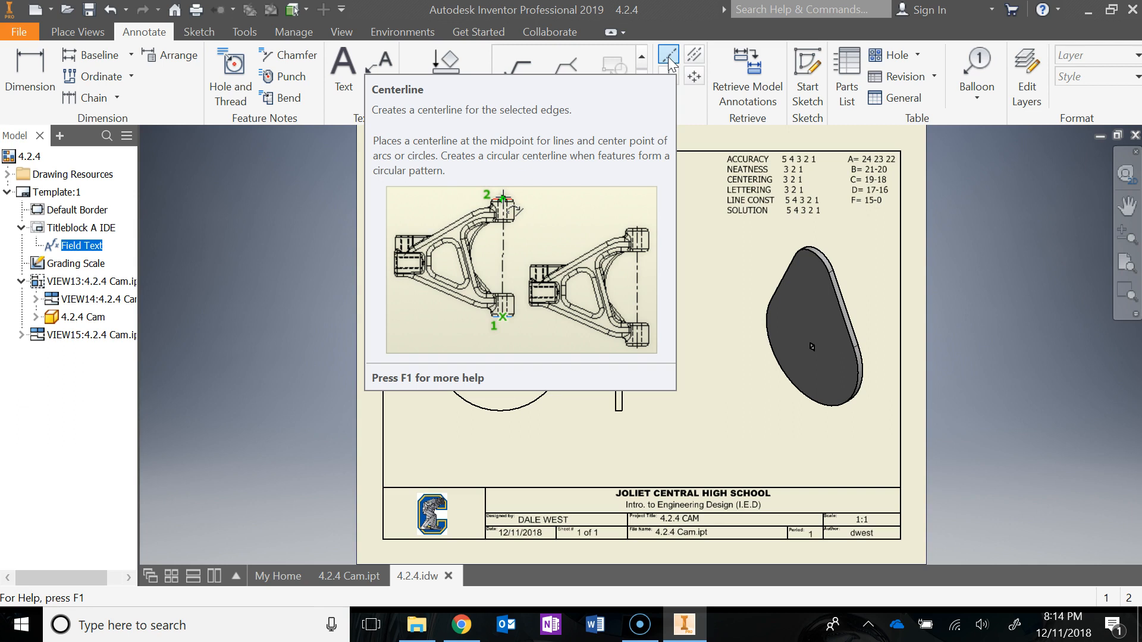
left_click(694, 55)
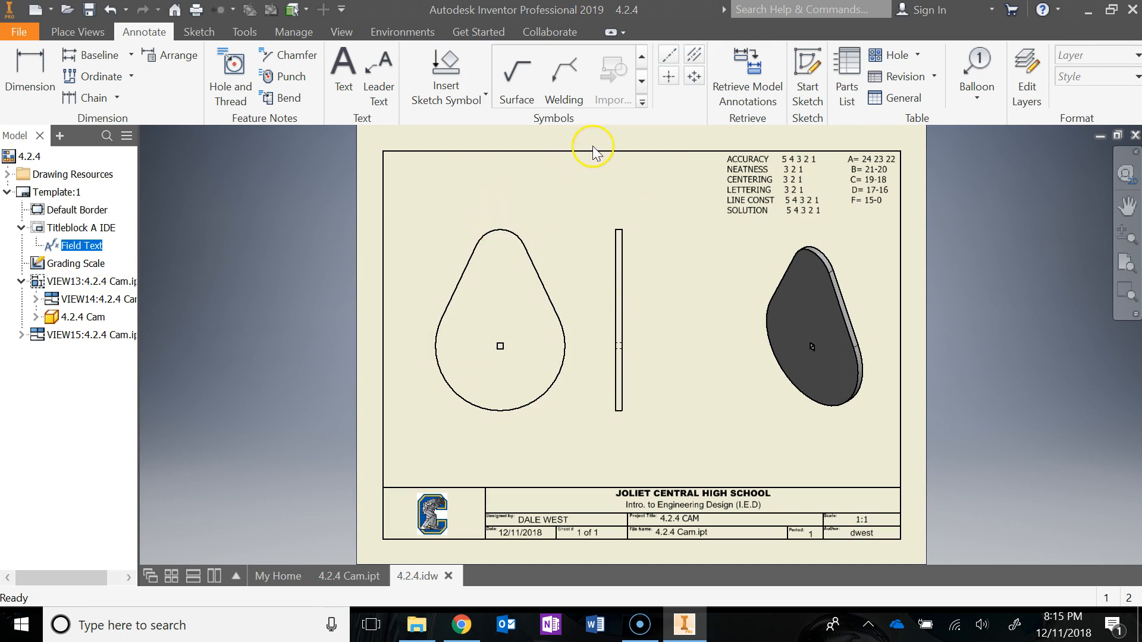
left_click(671, 79)
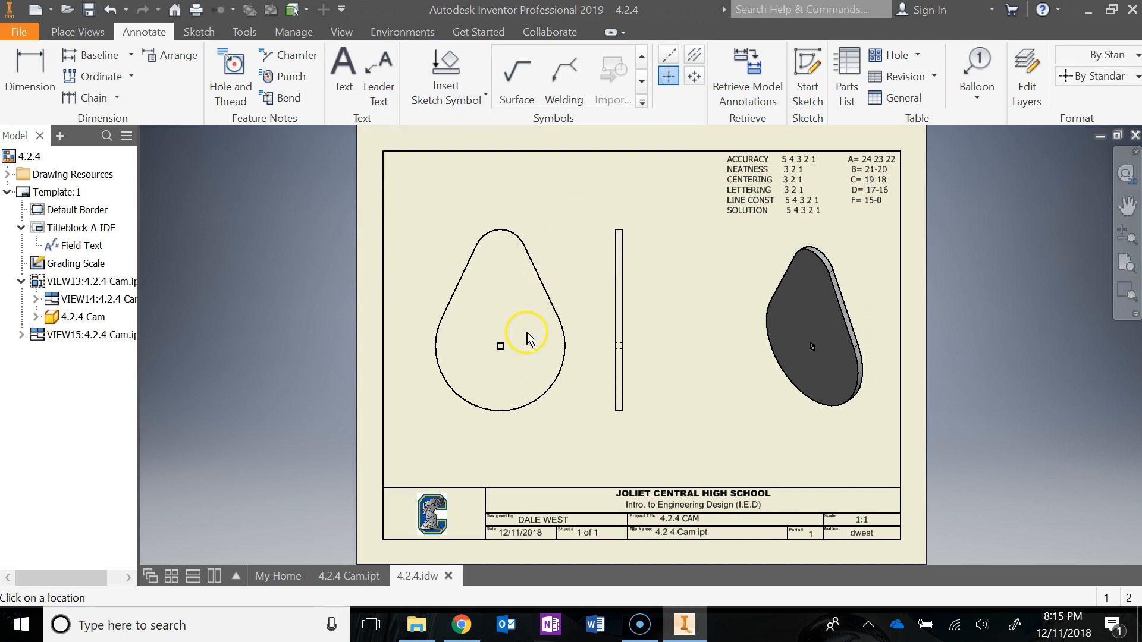
left_click(514, 409)
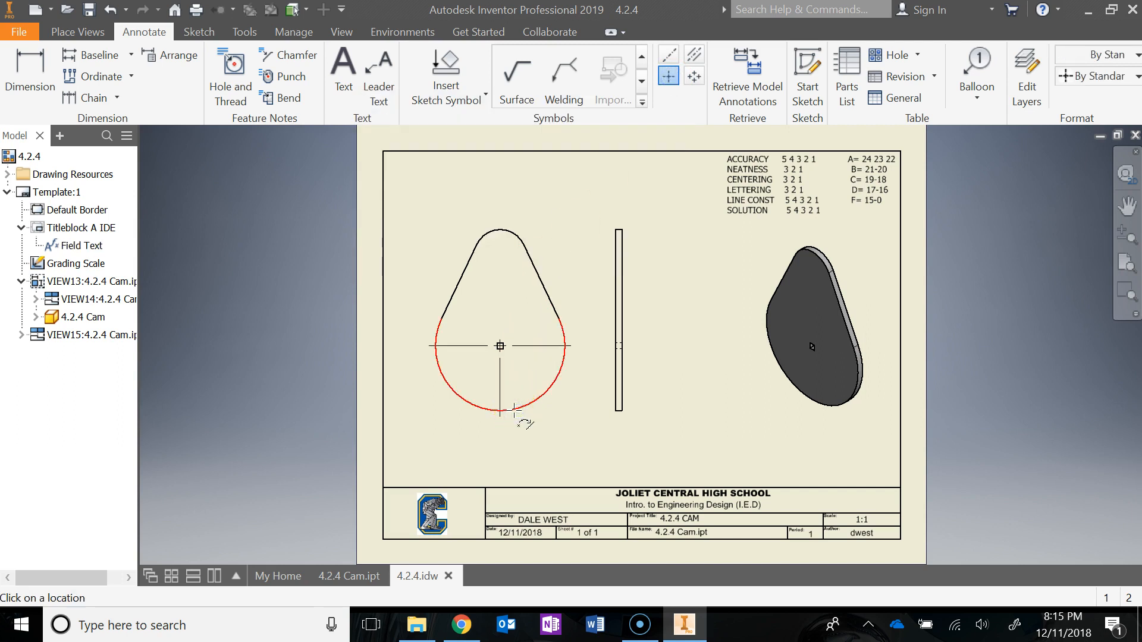
left_click(506, 232)
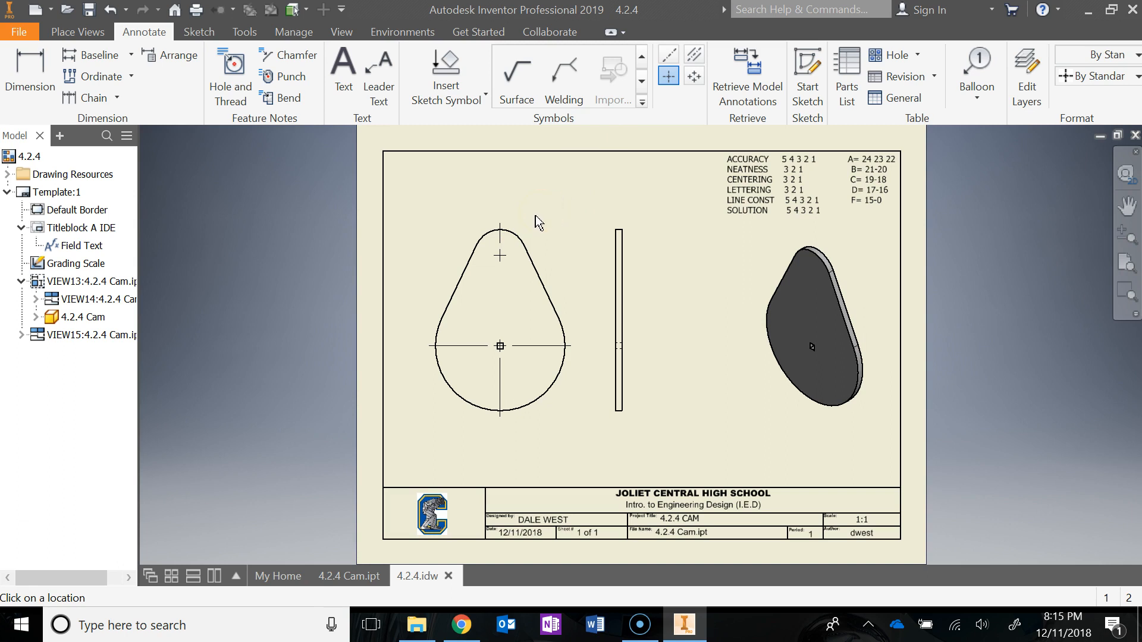
left_click(668, 84)
key("Escape")
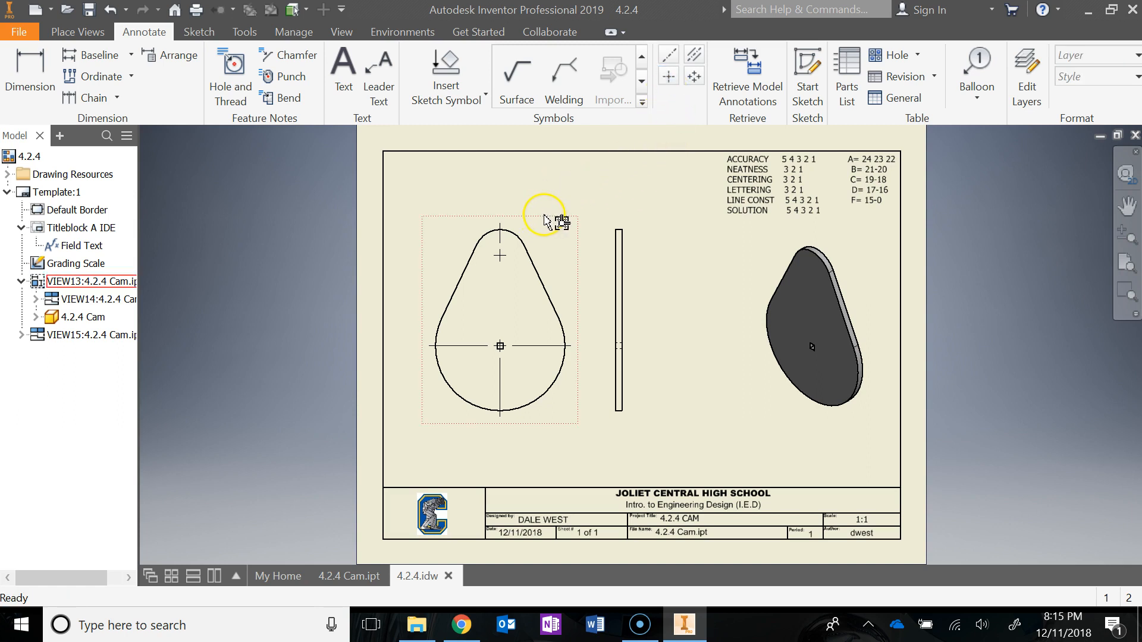